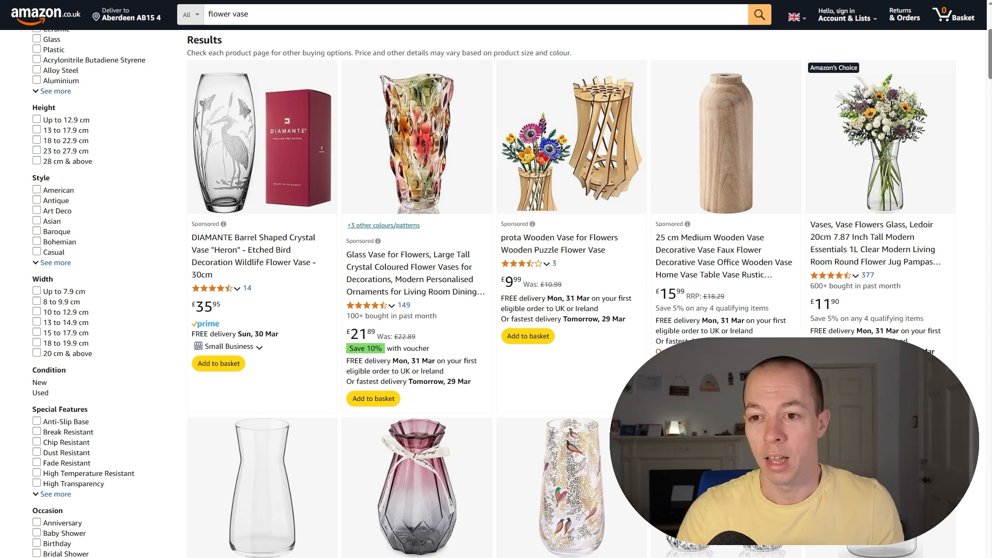
Run the Helium 10 Xray product research on the "flower vase" search results and review the sales columns
click(827, 1)
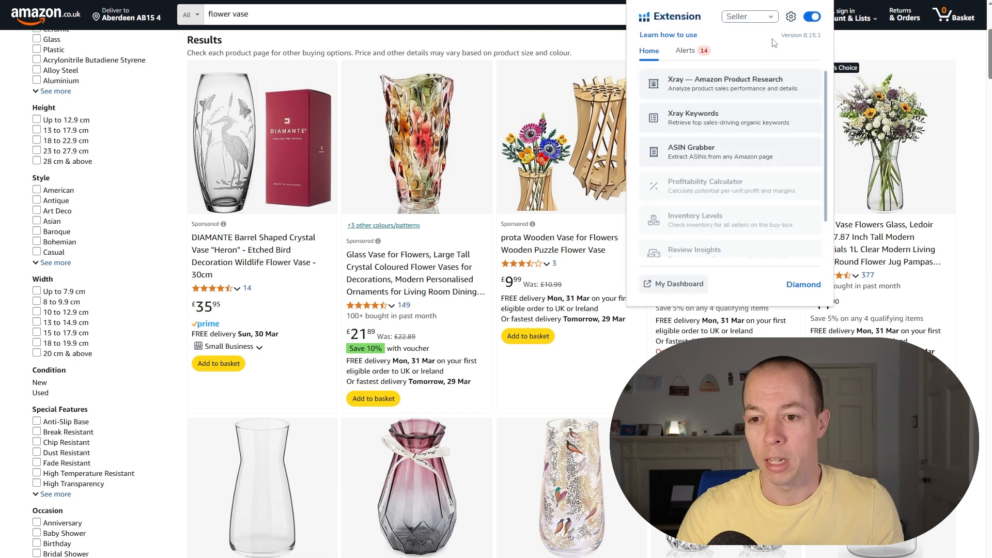
click(738, 85)
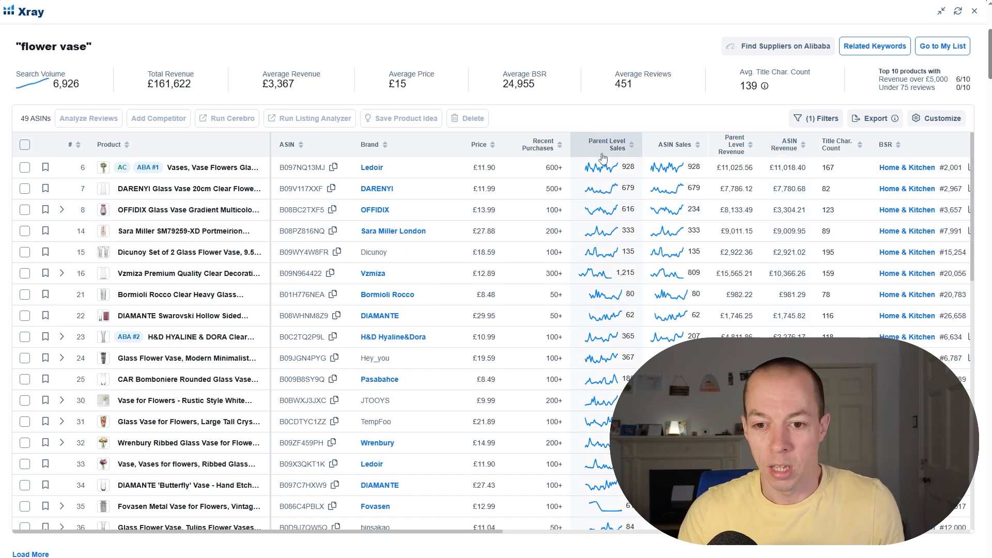
mouse_move(603, 157)
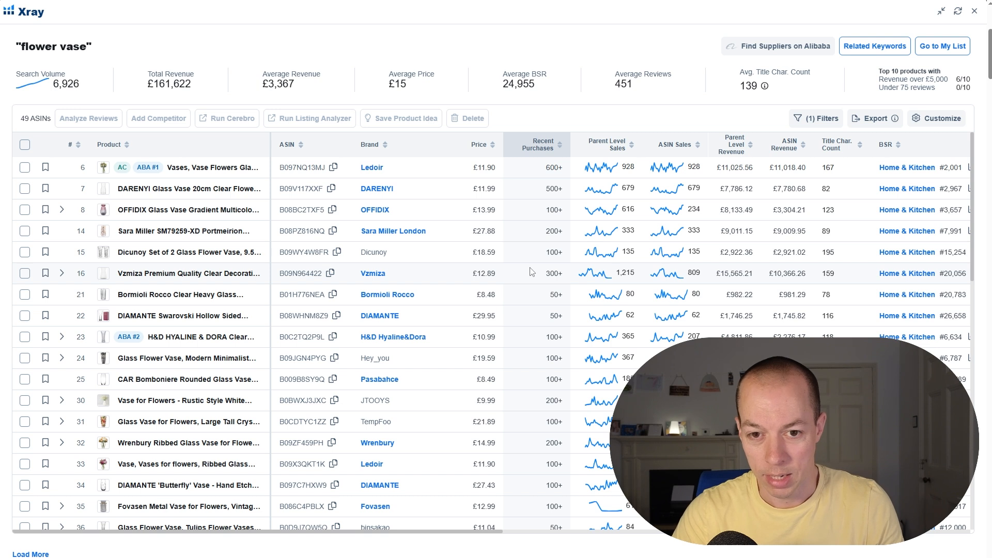
Examine the search volume history for "flower vase" over all time and over one year, and close the chart
click(27, 86)
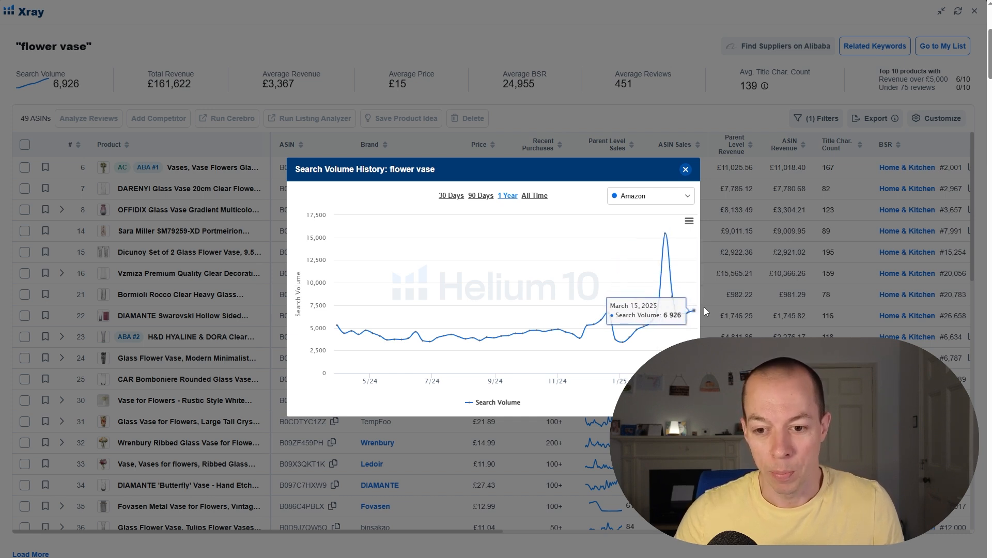
click(532, 198)
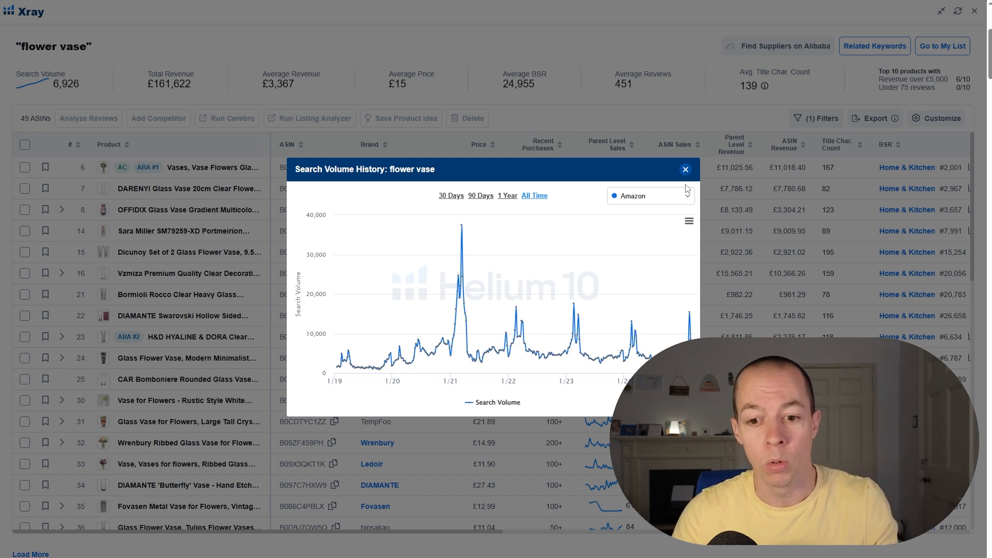
mouse_move(684, 351)
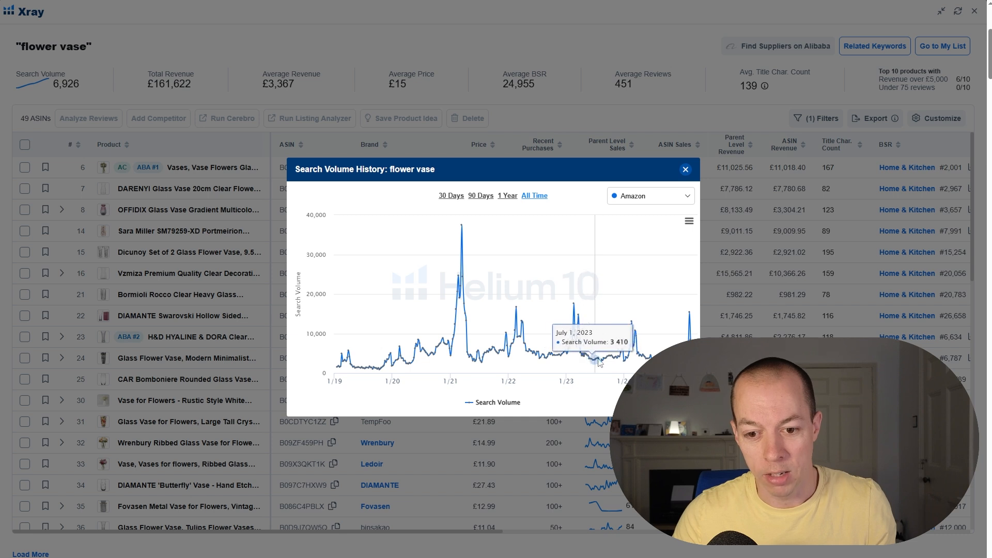
click(507, 196)
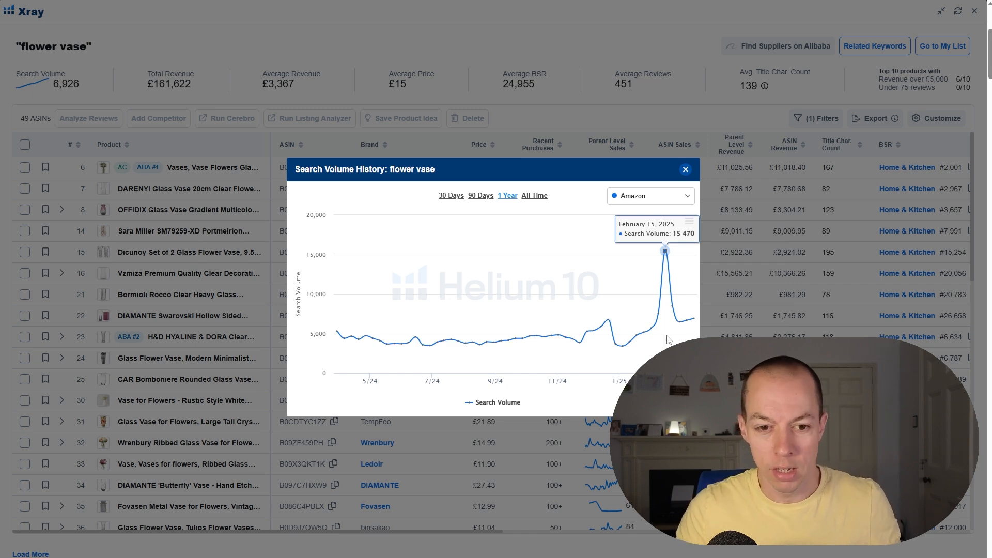
click(686, 169)
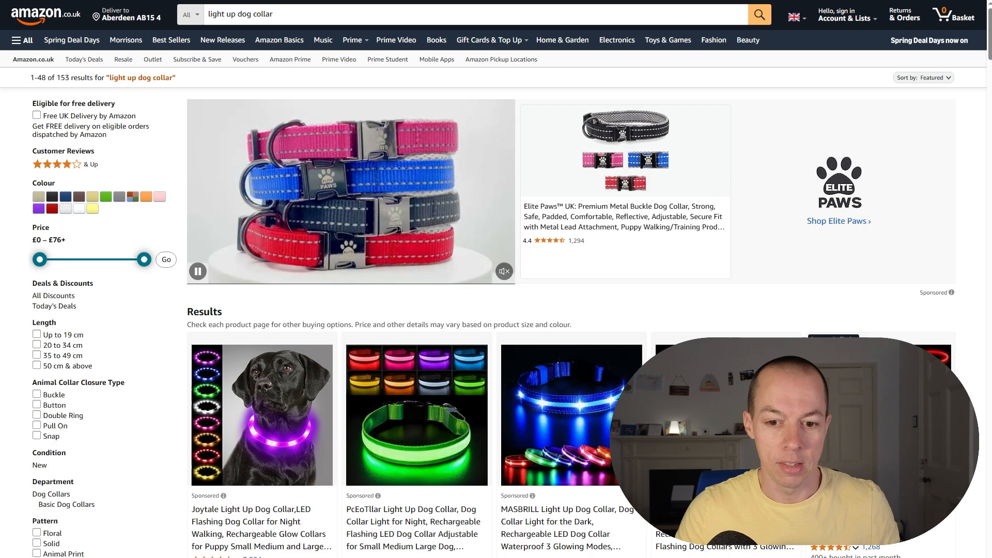
Look over the "light up dog collar" search results and run Xray product research on them
scroll(568, 258, down, 5)
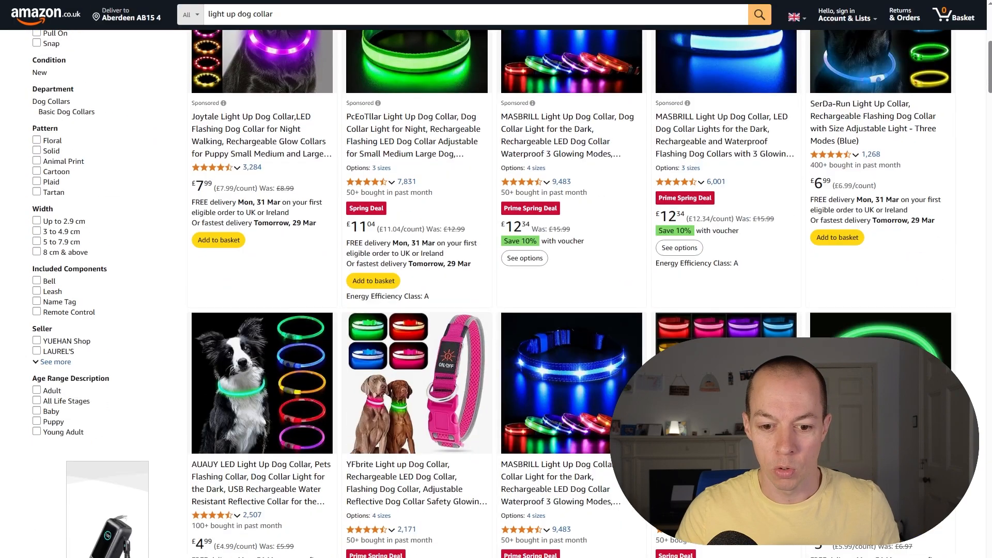
scroll(569, 258, down, 3)
scroll(568, 258, up, 10)
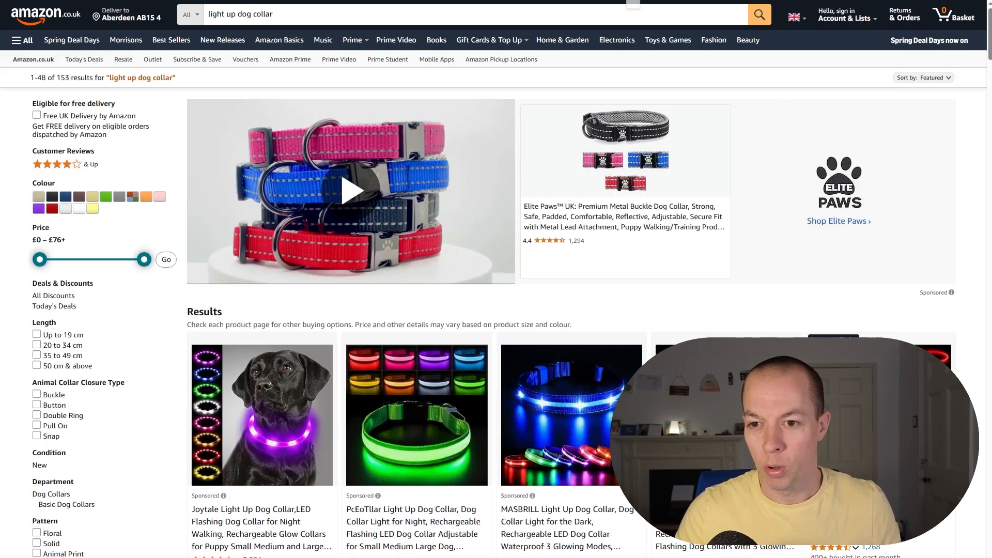
click(827, 0)
click(740, 89)
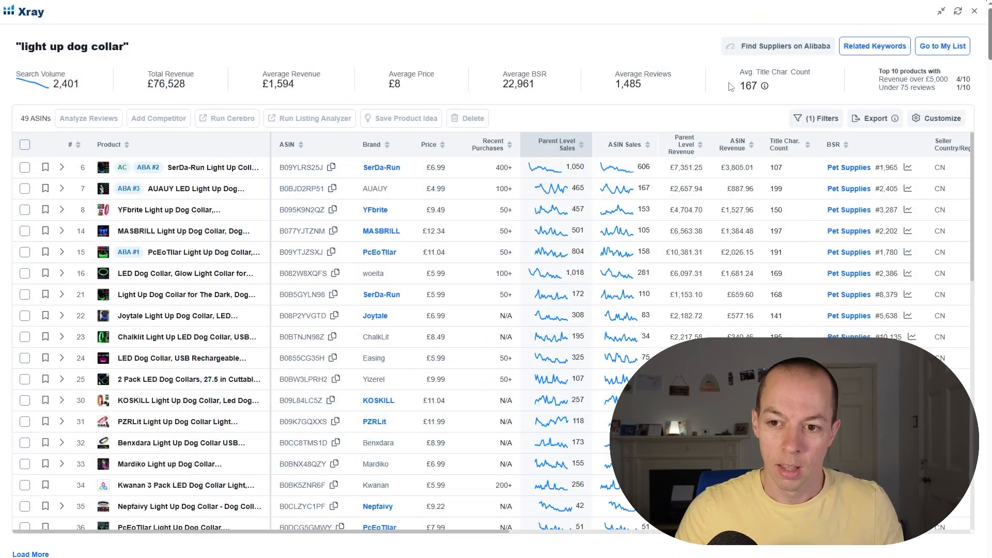
Compare the one-year search volume history of "light up dog collar" with the search volume history of "flower vase"
click(31, 91)
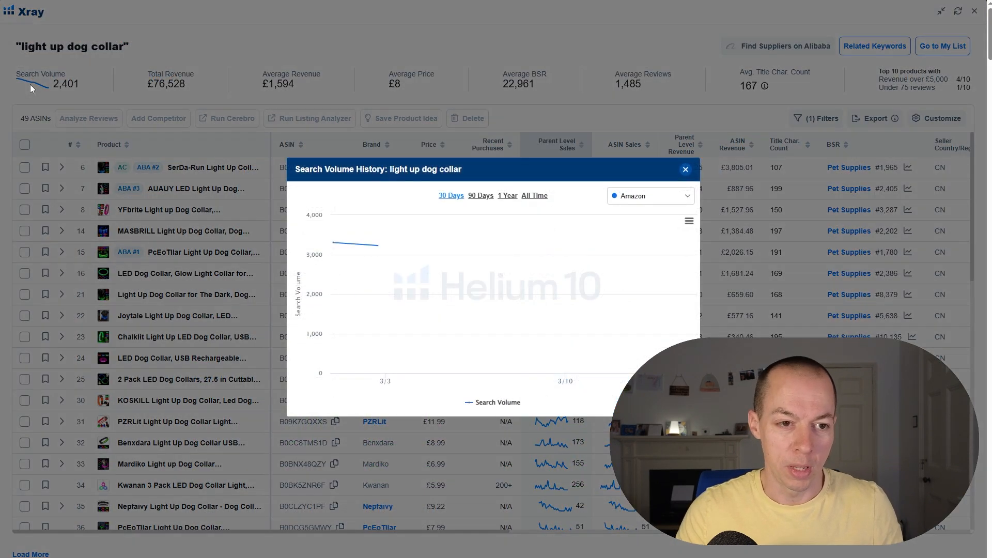
click(509, 196)
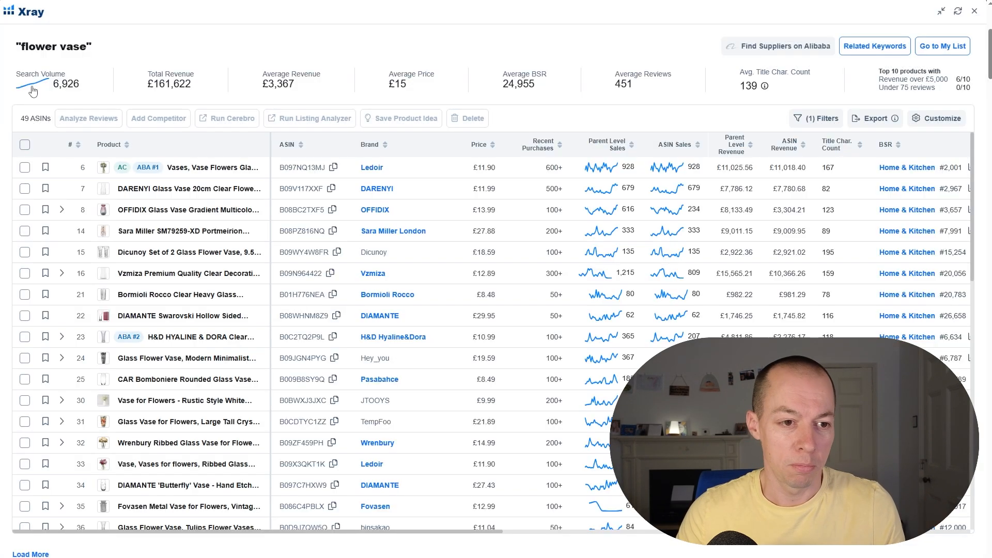
click(33, 91)
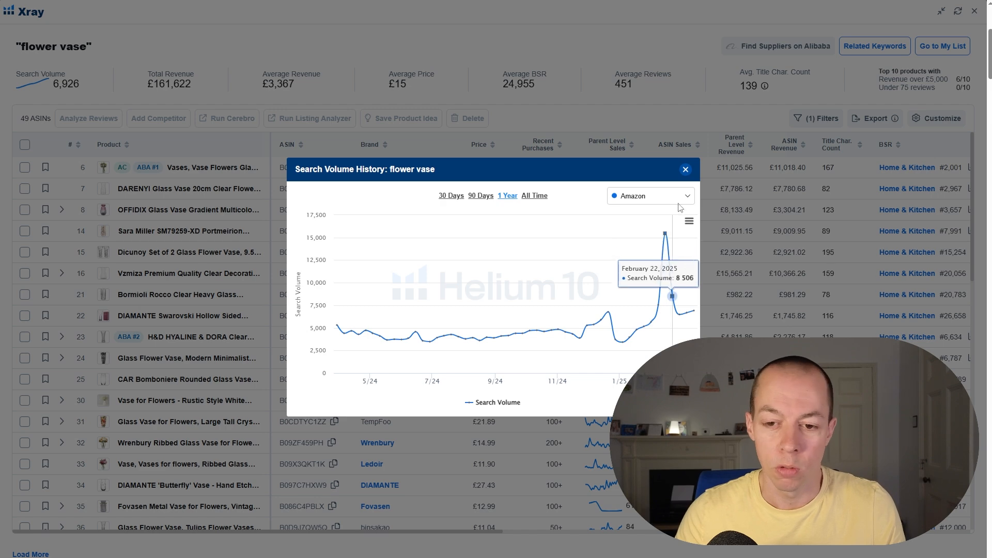
click(686, 169)
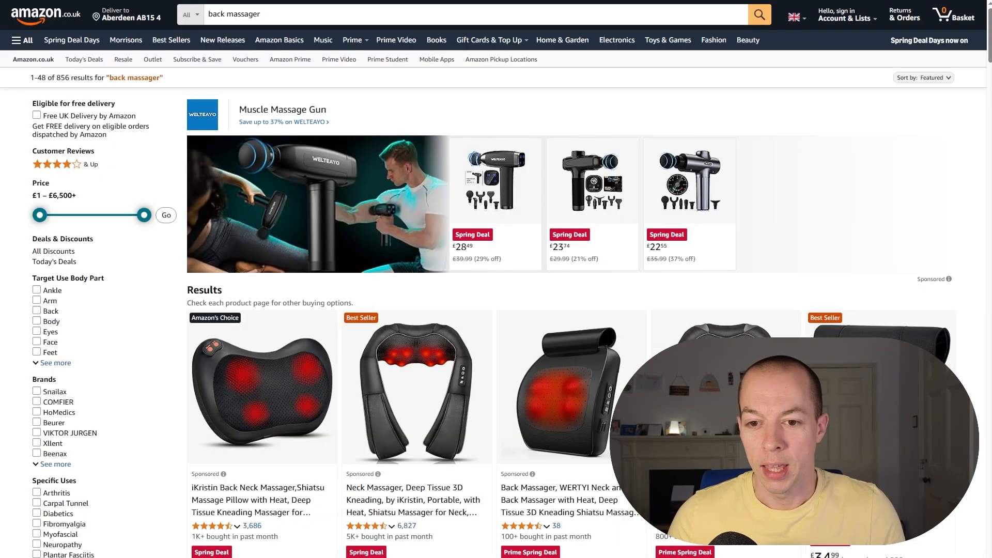
Browse the "back massager" search results, examining product designs, prices, review counts and monthly purchases
scroll(822, 270, down, 8)
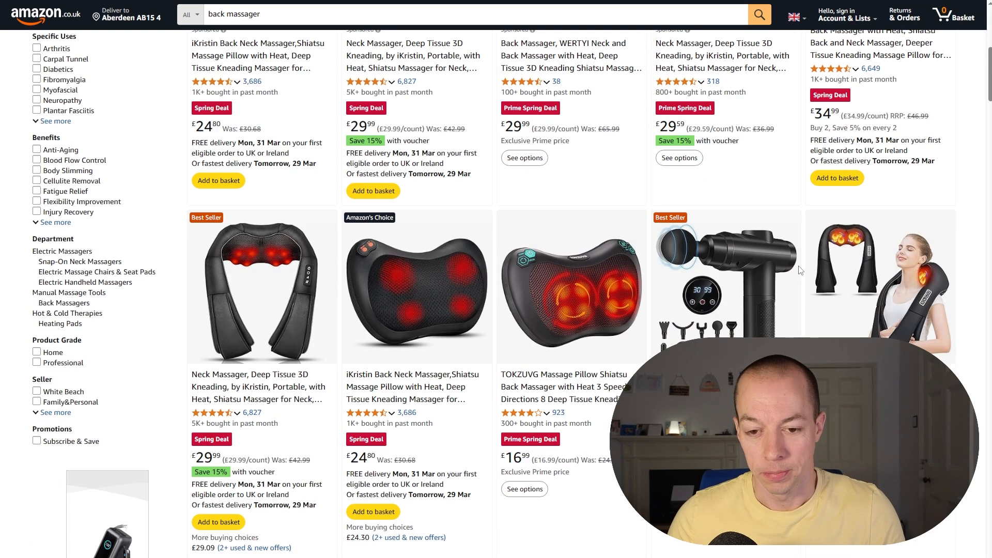
scroll(800, 270, up, 5)
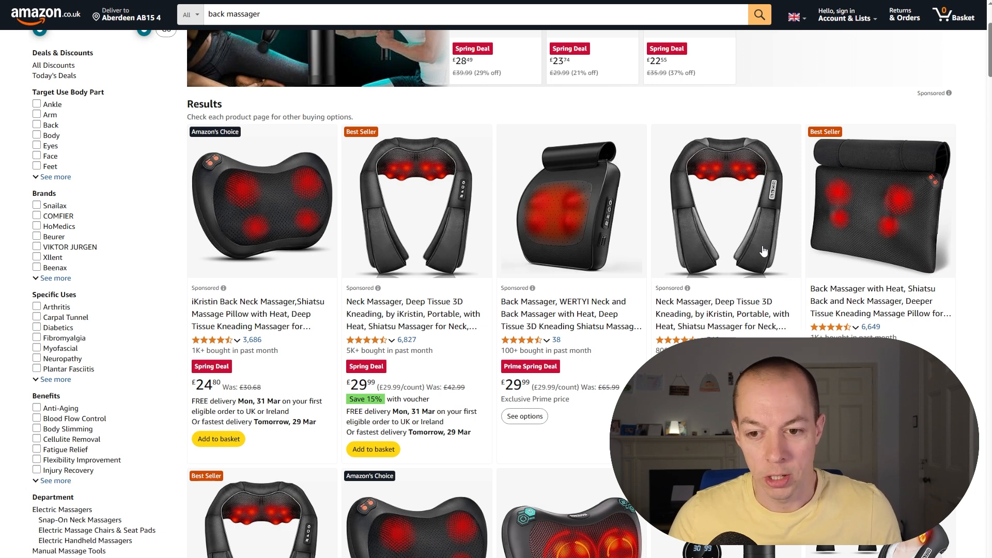
scroll(764, 251, down, 2)
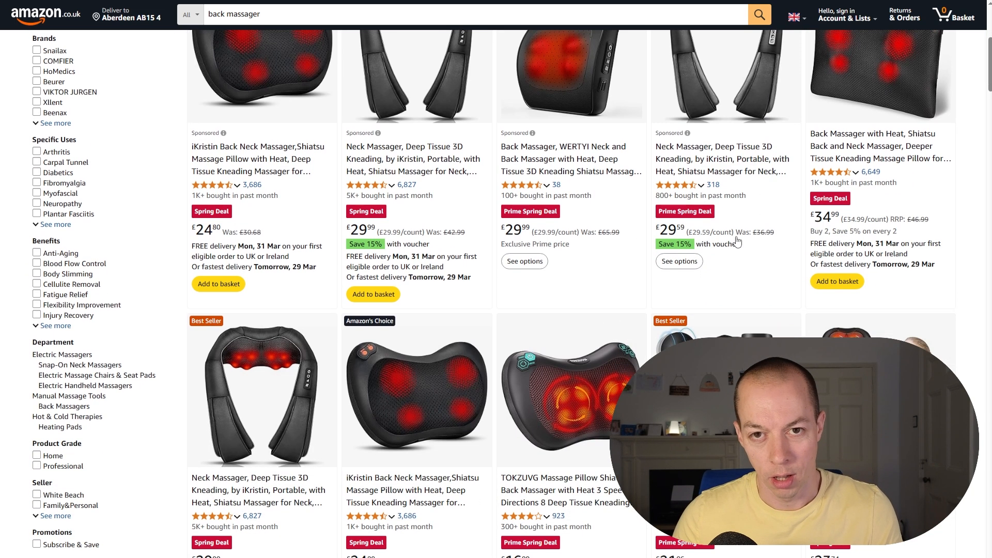
scroll(721, 239, up, 6)
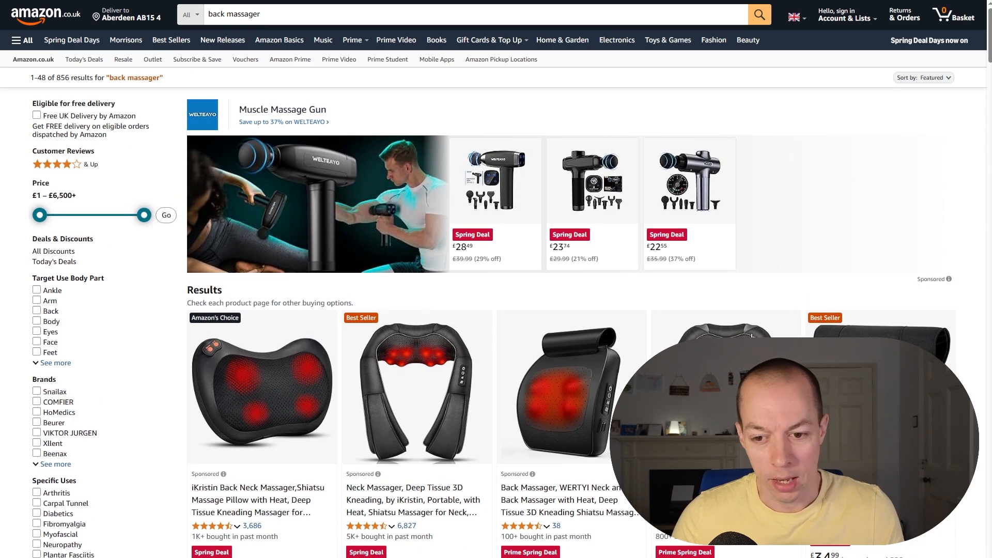
scroll(496, 294, down, 3)
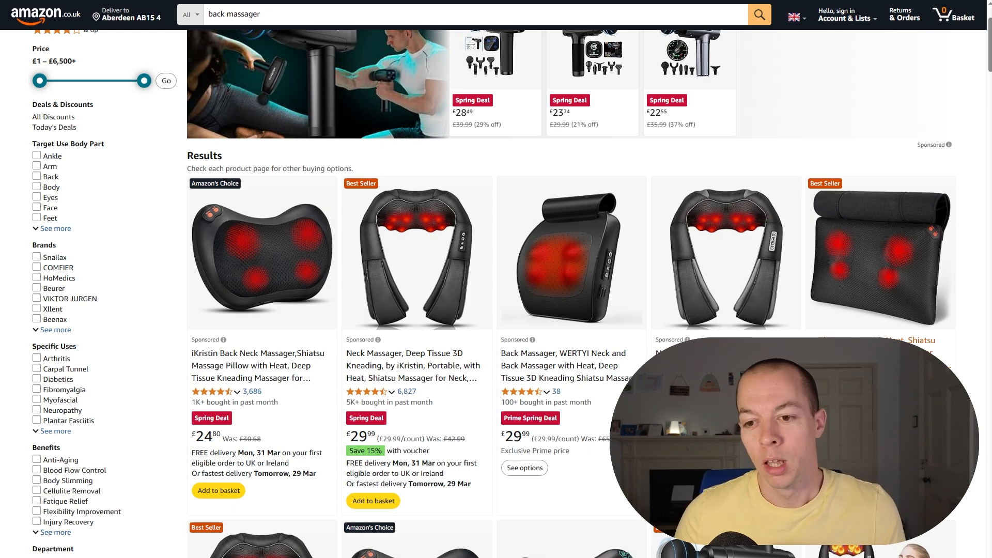
scroll(892, 261, down, 2)
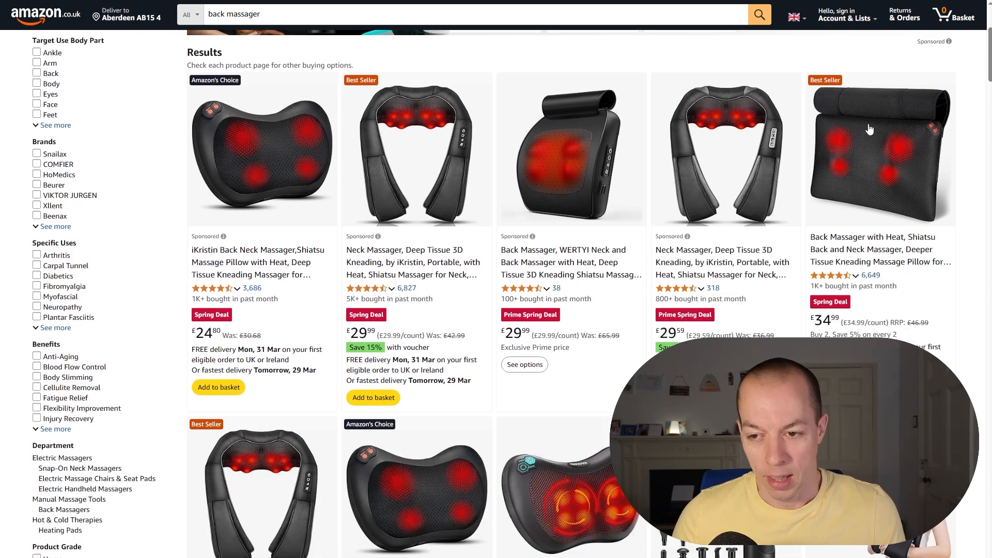
scroll(885, 134, down, 4)
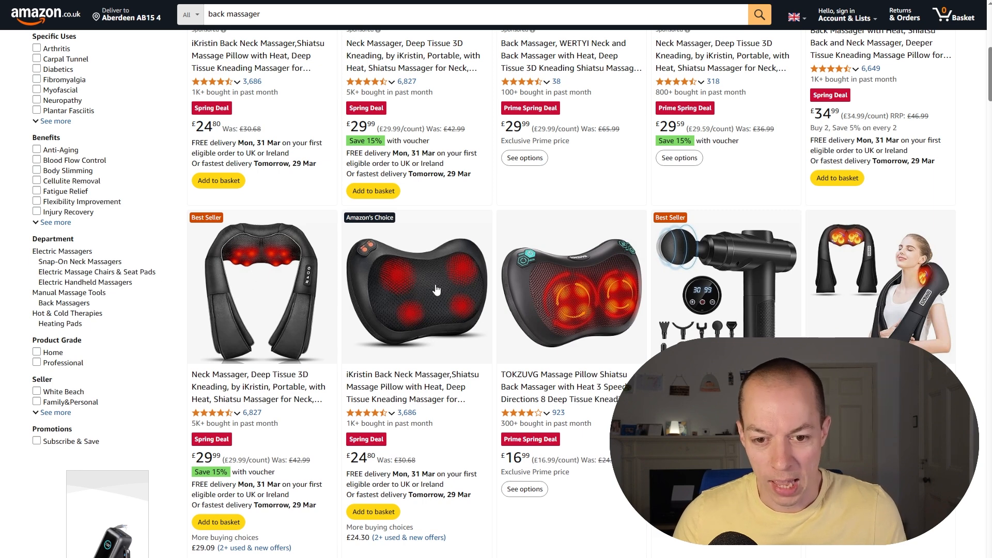
scroll(646, 259, down, 1)
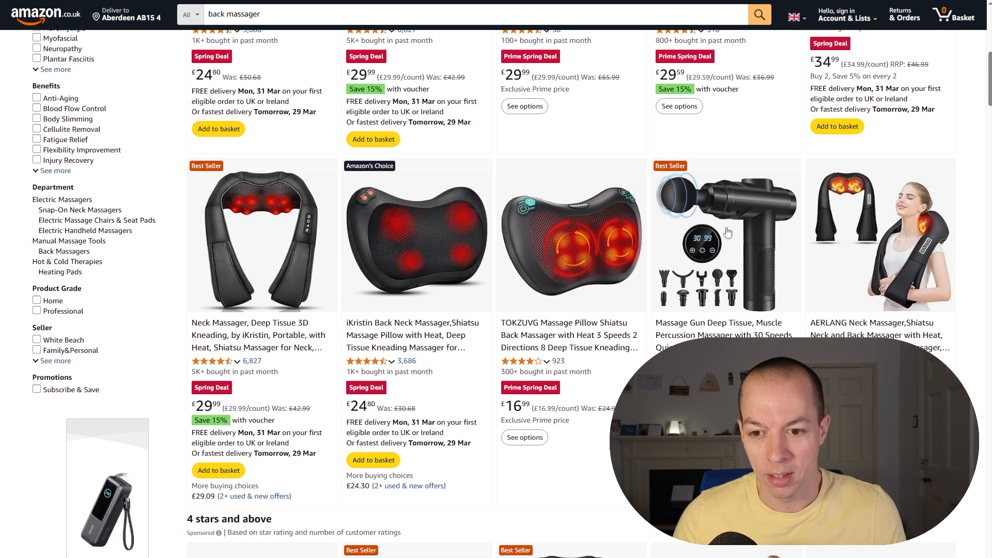
scroll(727, 233, down, 15)
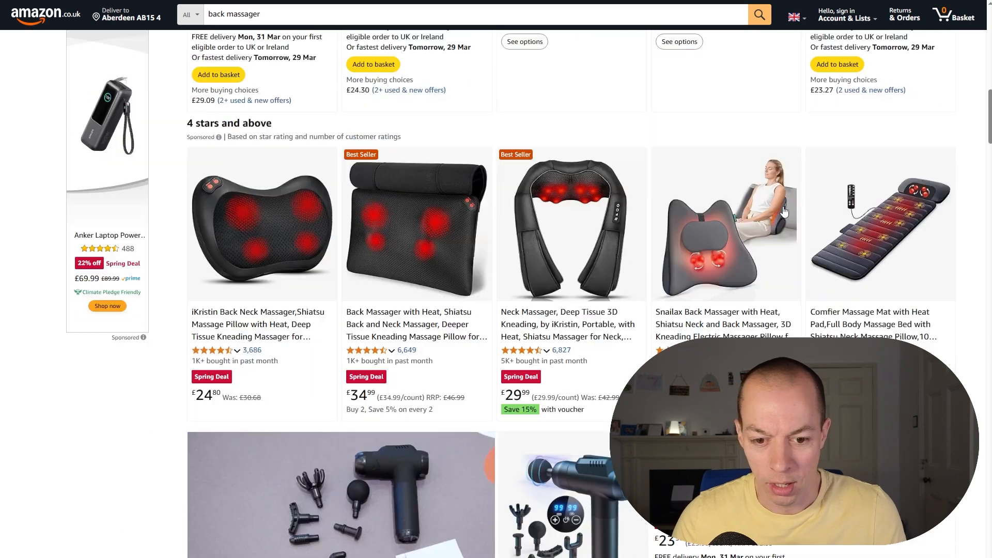
scroll(829, 229, down, 1)
scroll(841, 228, up, 2)
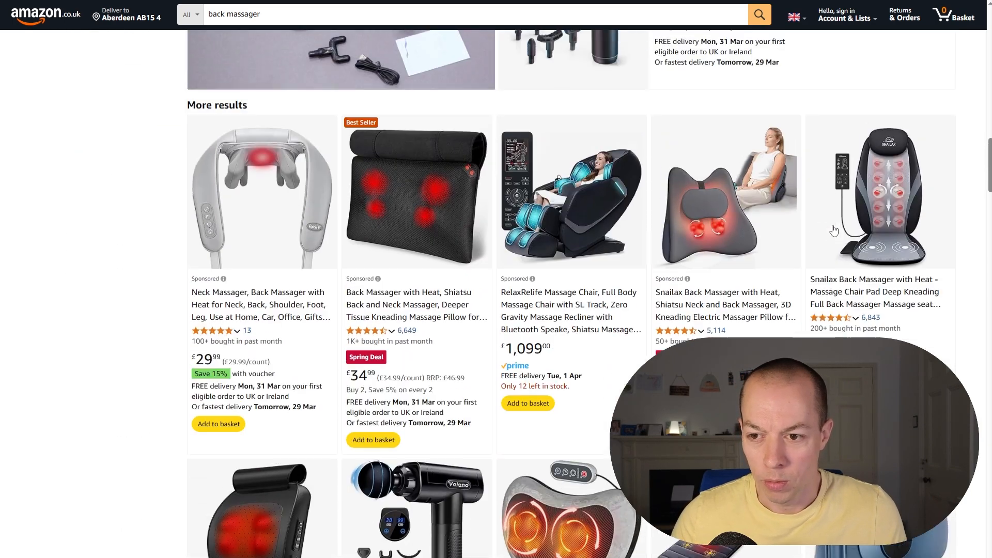
scroll(874, 236, down, 4)
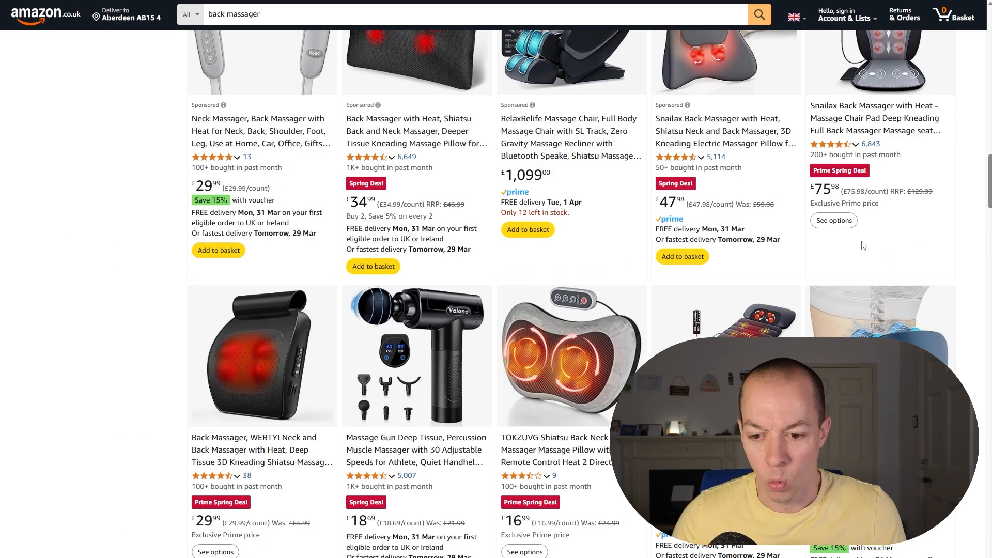
scroll(814, 11, up, 11)
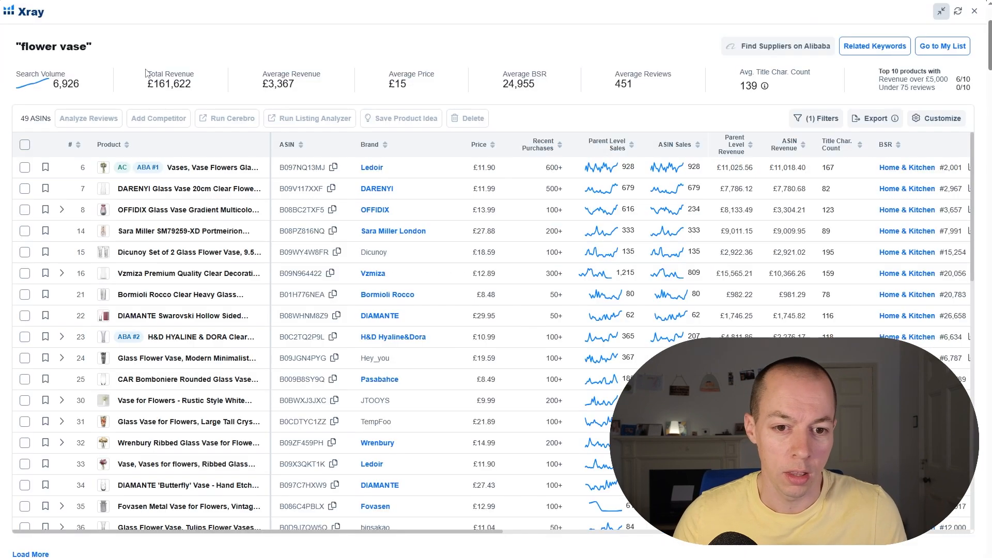
Close the Xray report for "flower vase" and compare product variety in the "flower vase" and "light up dog collar" results
click(975, 11)
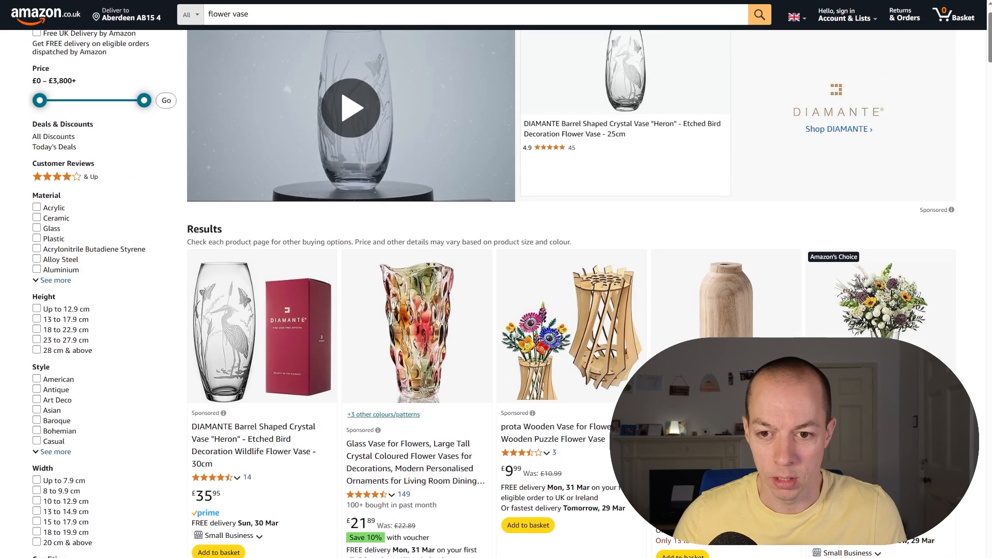
scroll(873, 254, down, 4)
scroll(873, 254, down, 4)
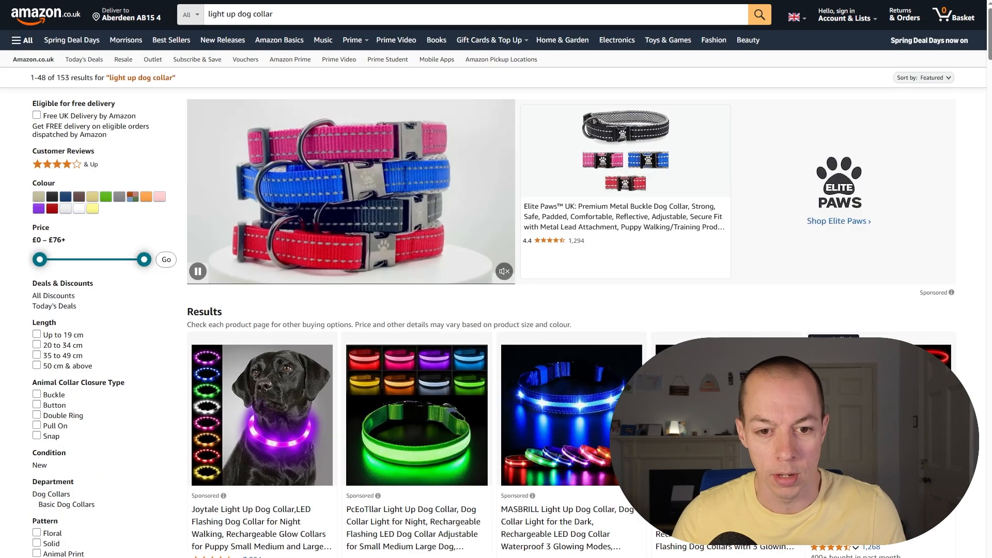
scroll(923, 179, down, 6)
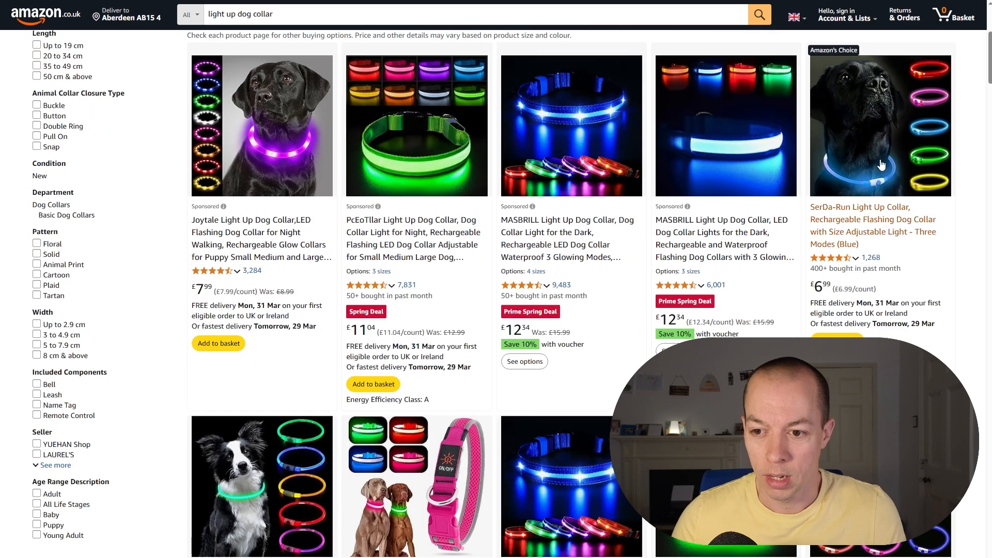
scroll(924, 179, down, 4)
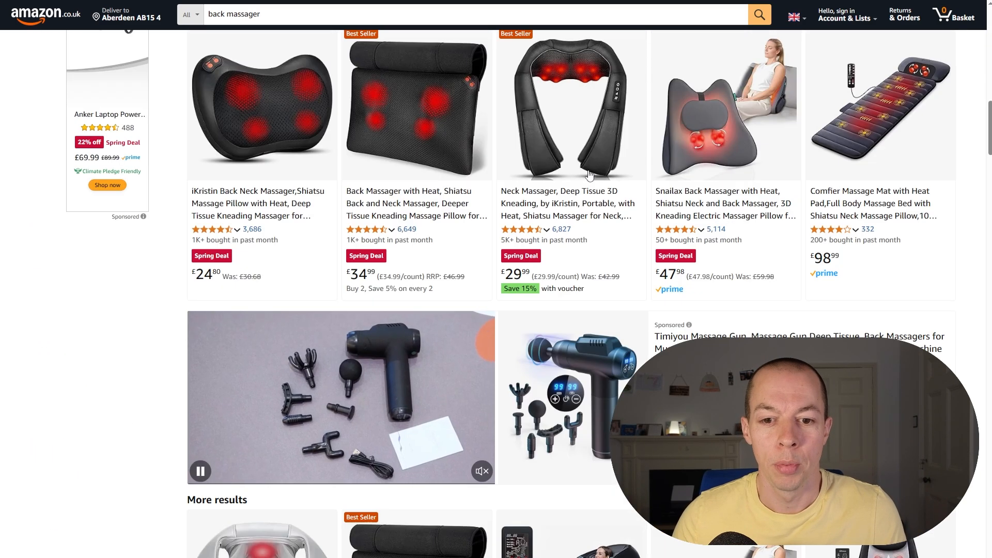
Run Xray product research on the "back massager" search results
scroll(717, 298, up, 5)
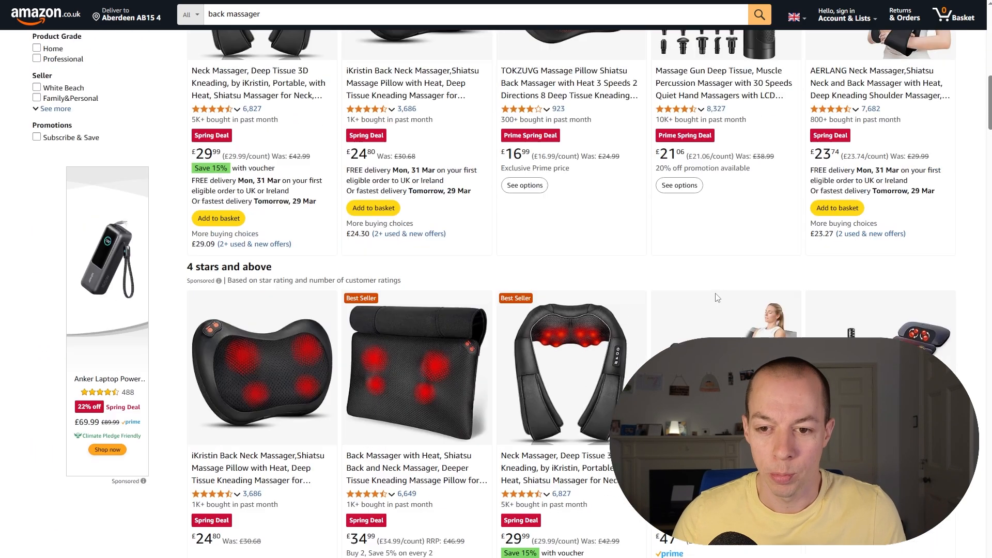
scroll(721, 300, up, 6)
scroll(727, 299, up, 3)
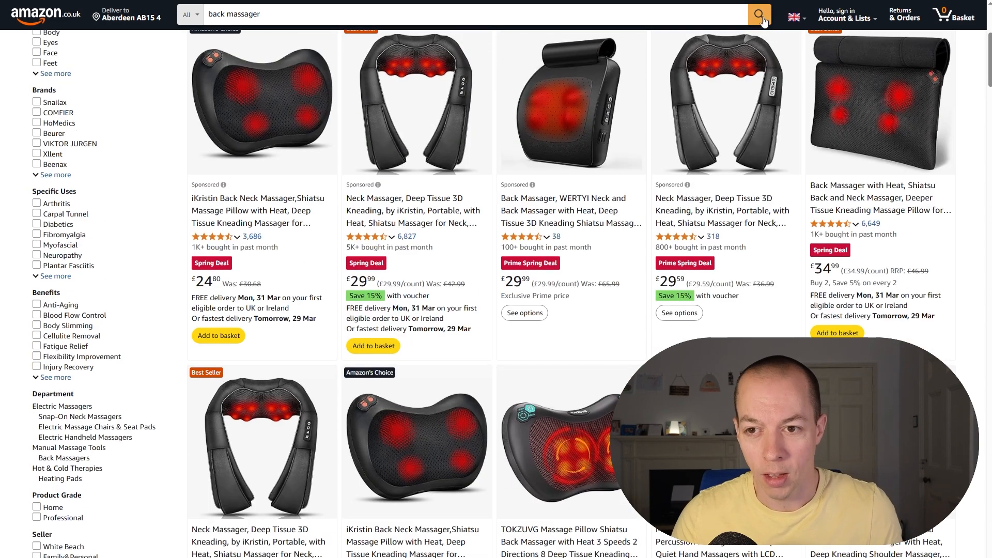
click(827, 4)
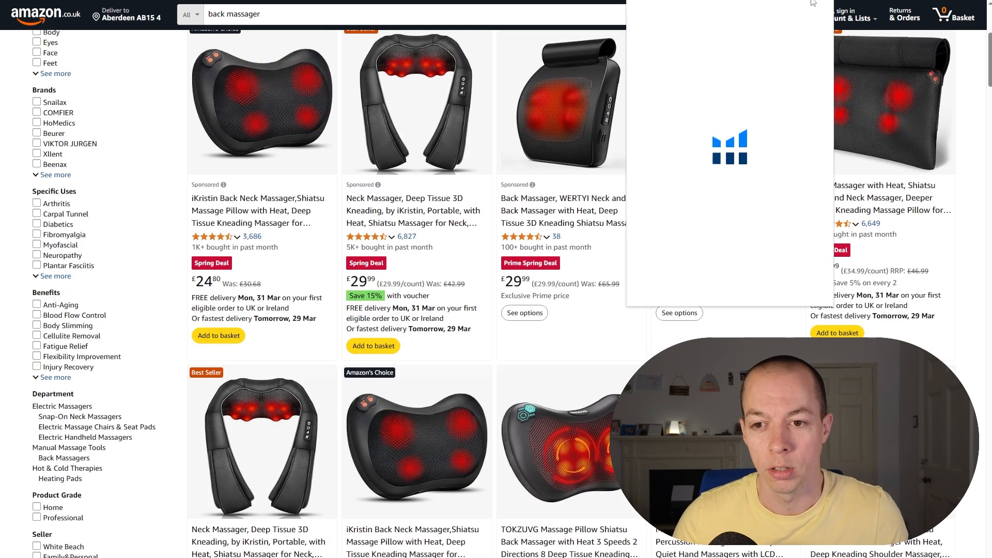
click(711, 82)
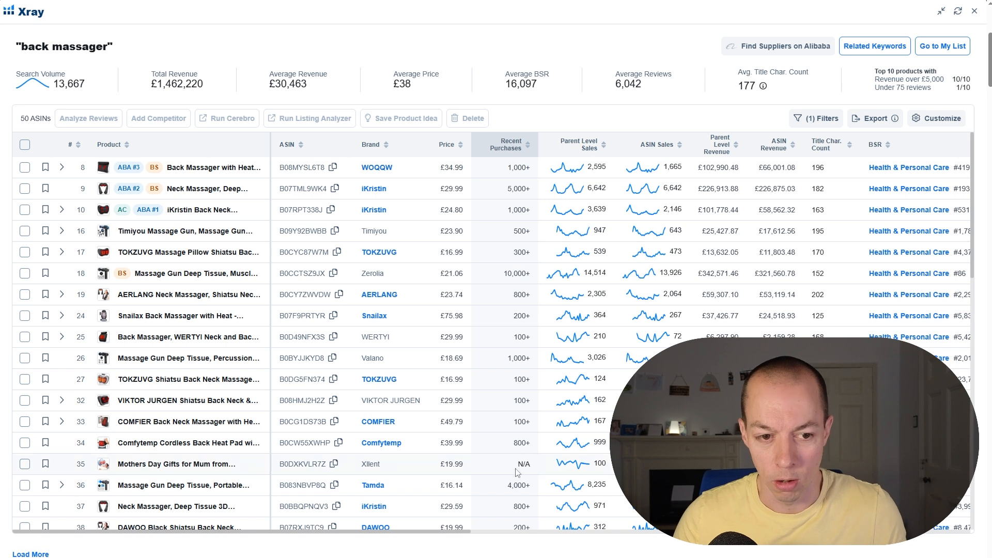
Preview the product images of the first back massagers listed in the Xray report
mouse_move(103, 172)
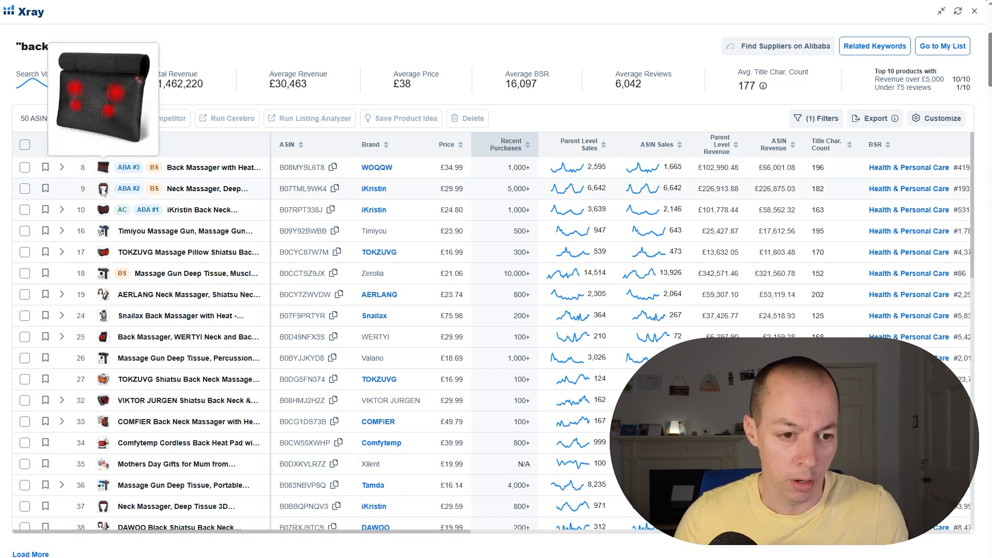
mouse_move(103, 192)
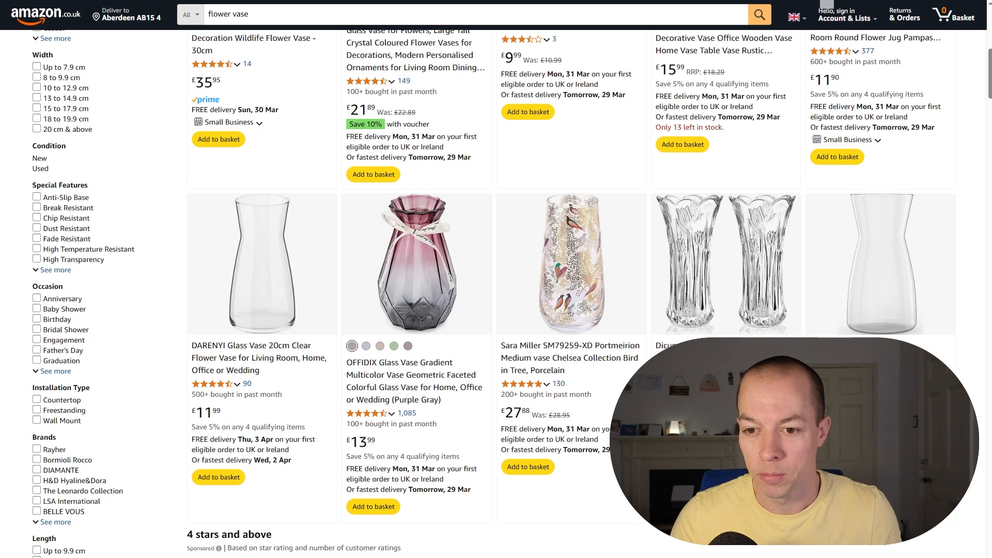
Run Xray product research on the "flower vase" search results
click(827, 6)
click(725, 83)
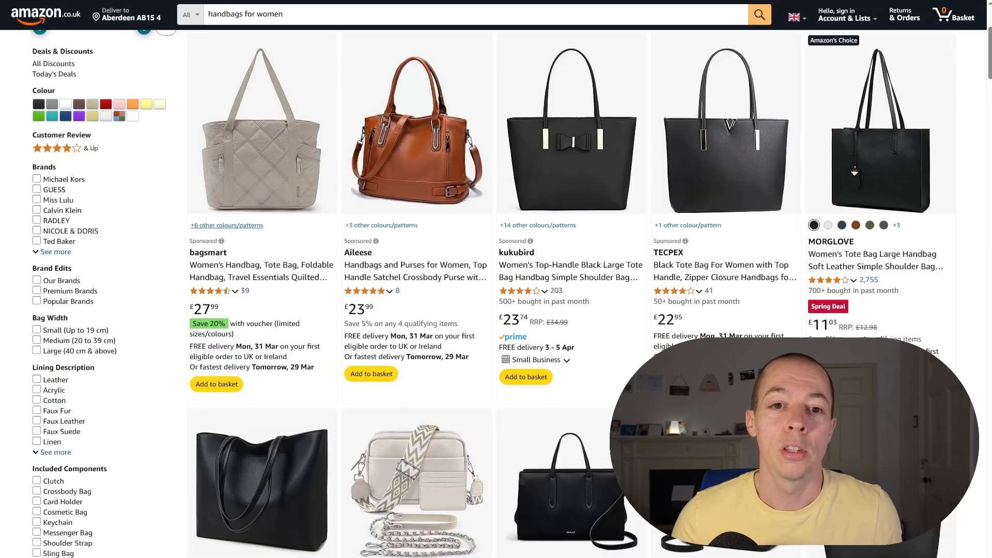
Browse the "handbags for women" search results and run Xray product research on them
scroll(565, 262, up, 5)
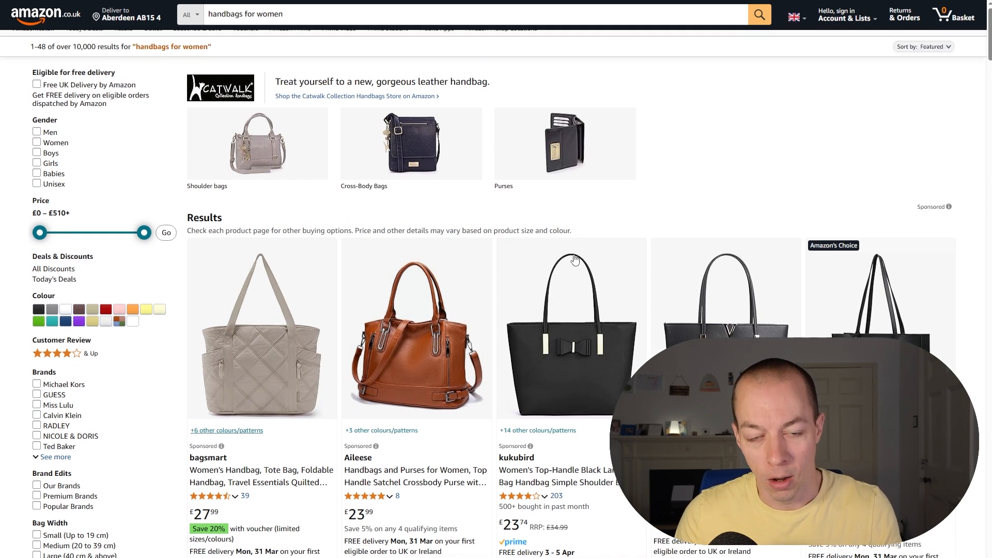
scroll(580, 260, down, 3)
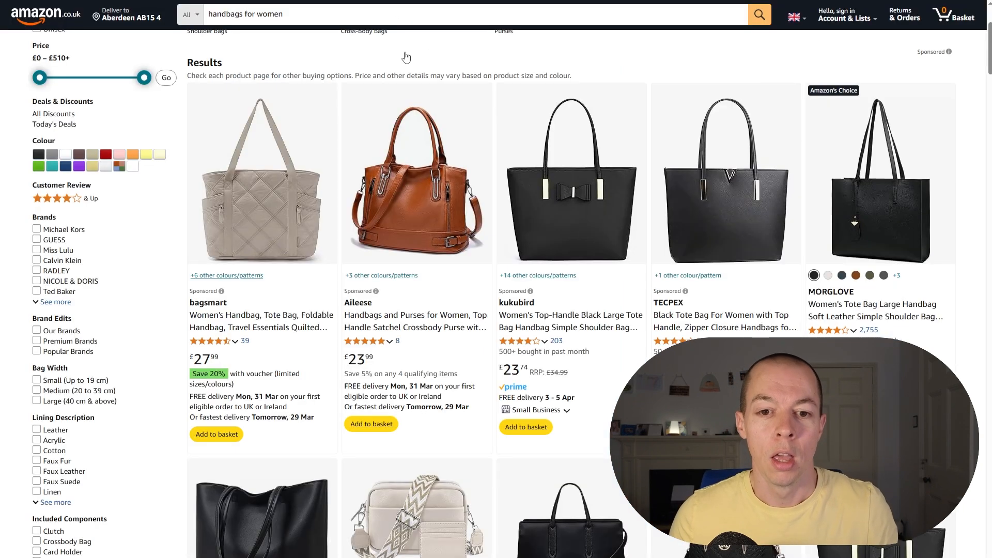
scroll(657, 274, down, 4)
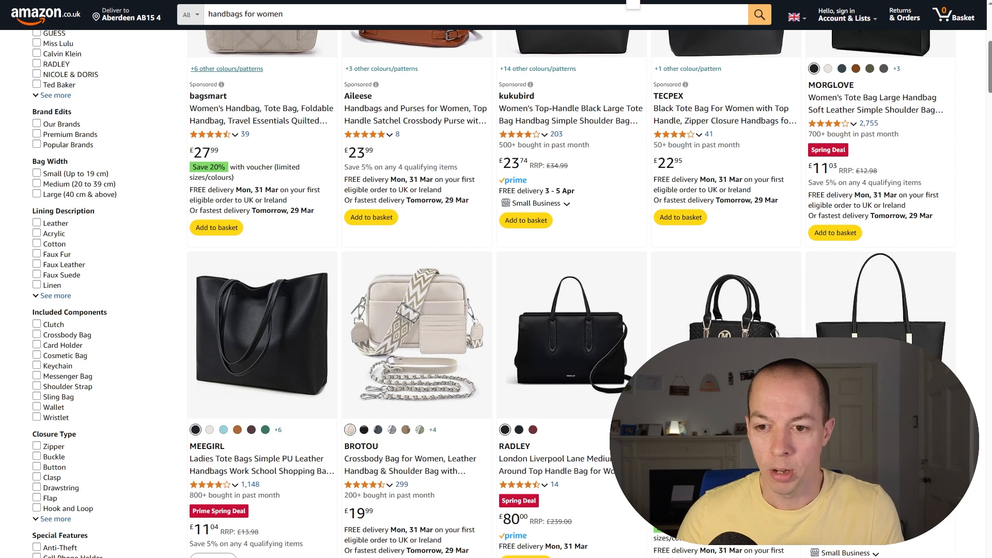
click(827, 1)
click(724, 83)
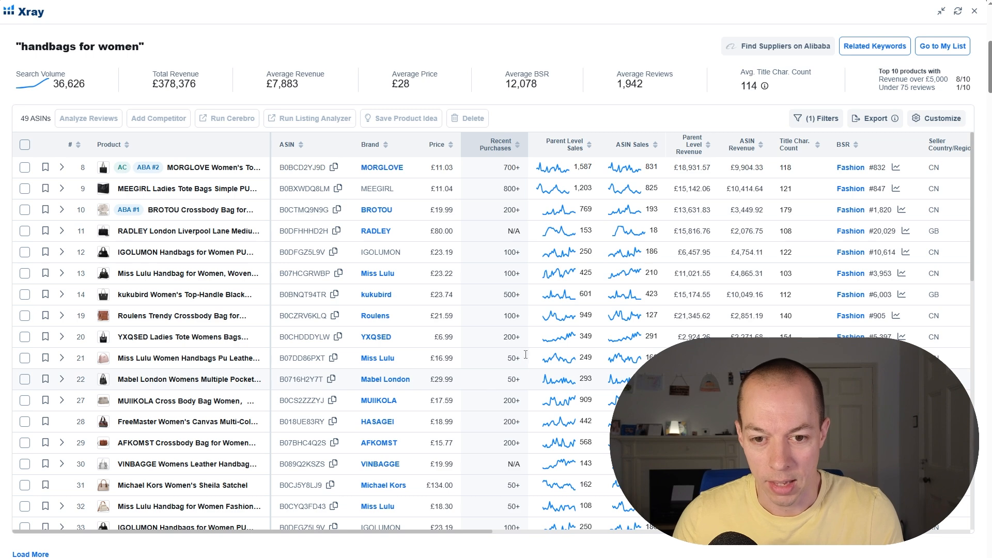
Close the Xray report for "handbags for women" and compare the bag designs, prices and monthly purchases in the search results
click(975, 14)
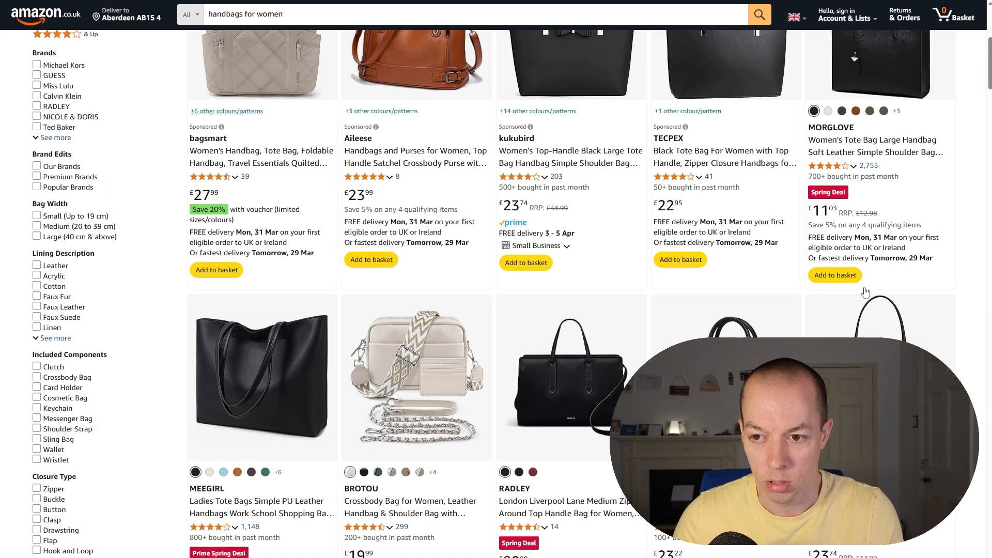
scroll(878, 227, up, 4)
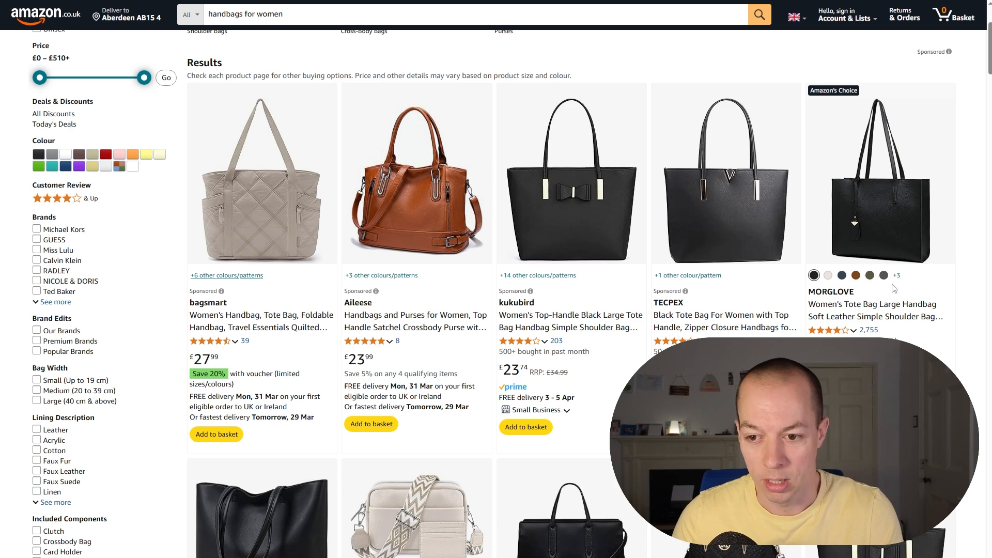
scroll(520, 467, down, 5)
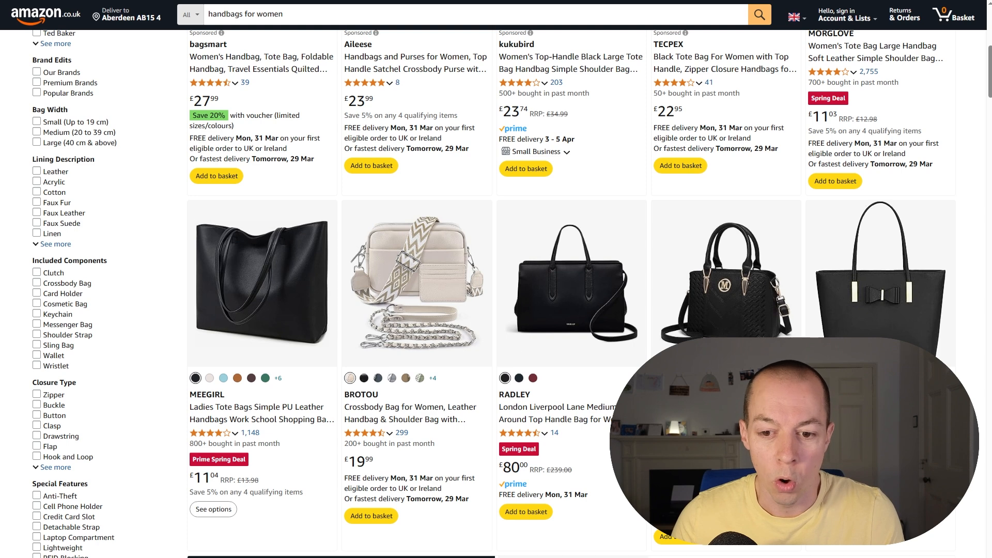
scroll(539, 354, up, 4)
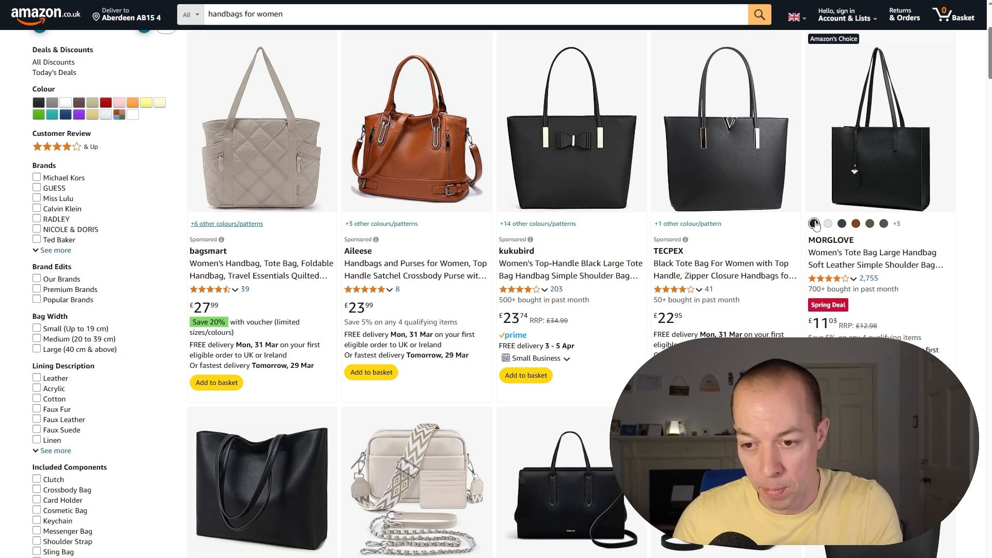
Rerun Xray on "handbags for women", examine the parent level sales and recent purchases data, and close the report
click(826, 0)
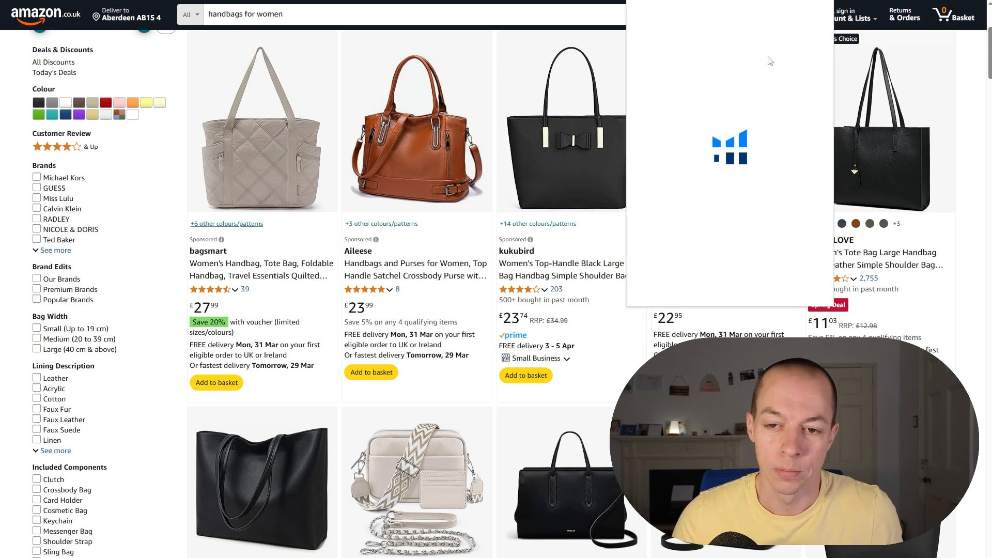
click(770, 77)
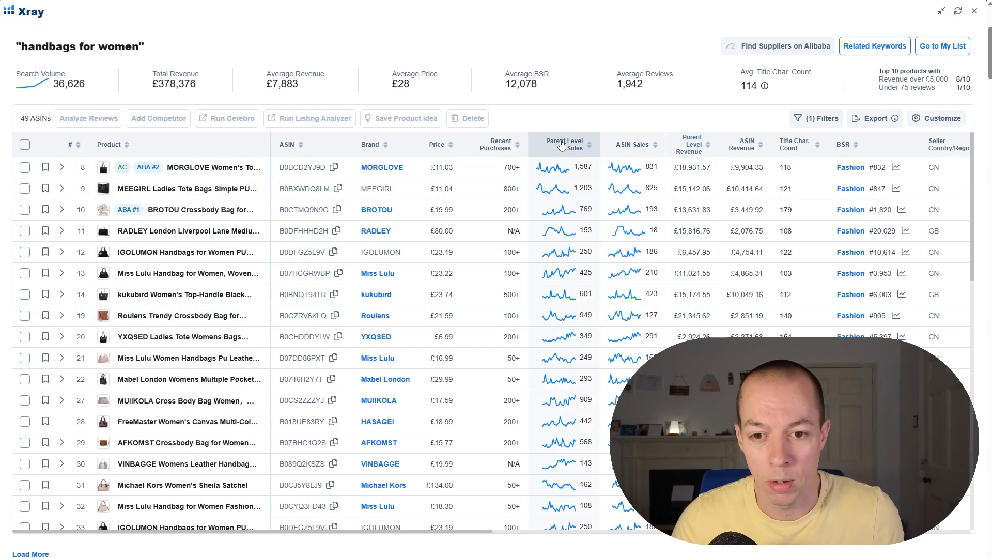
mouse_move(566, 150)
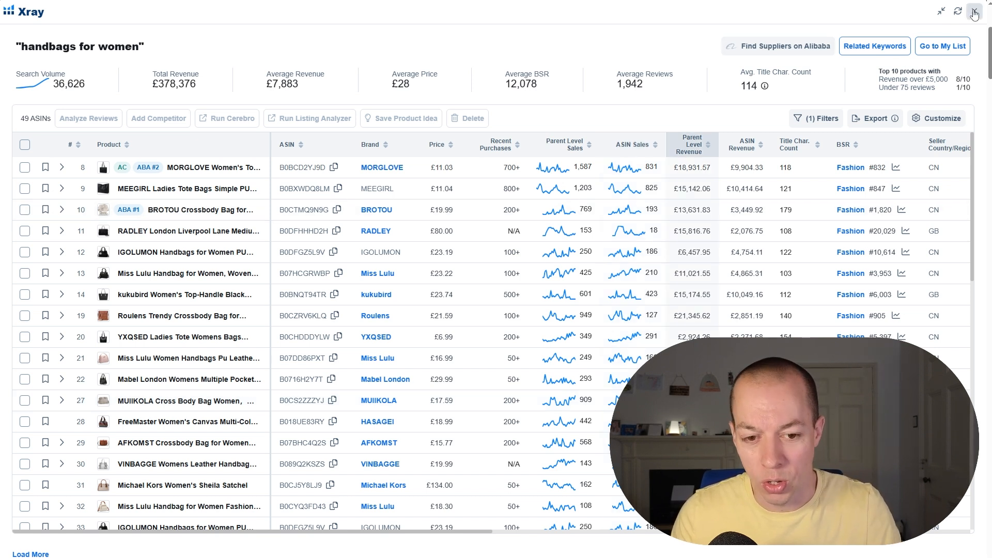
mouse_move(493, 161)
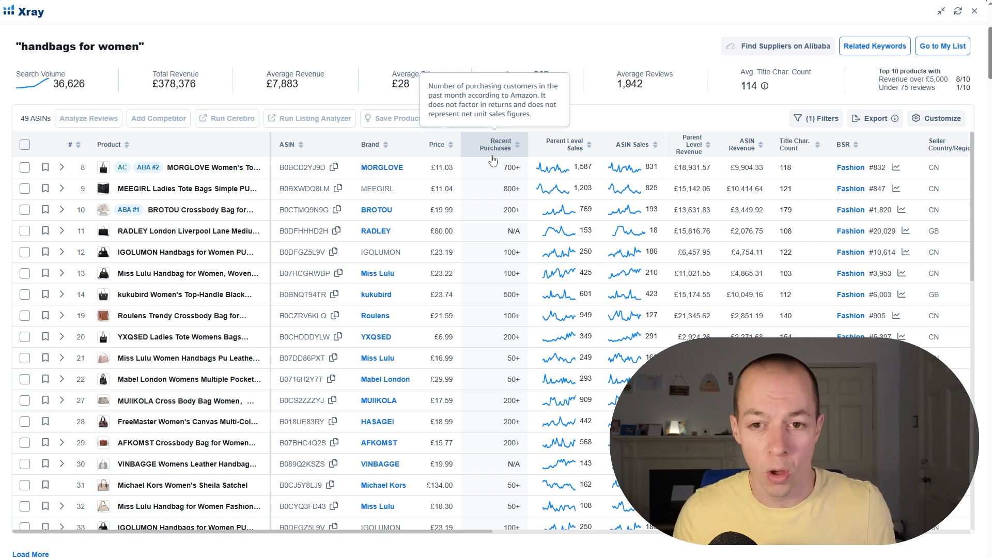
click(975, 12)
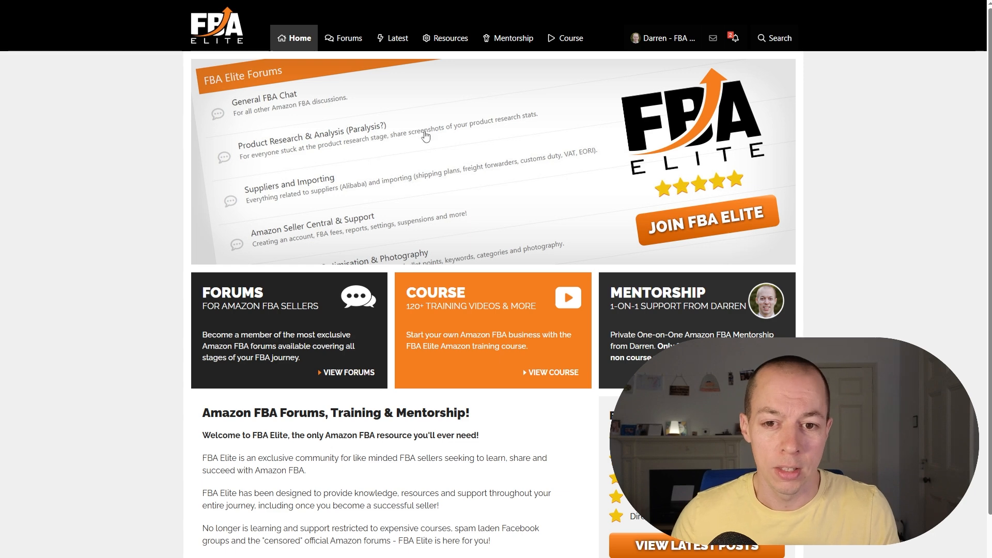
Open the FBA Elite training course page and review what the course includes
click(565, 40)
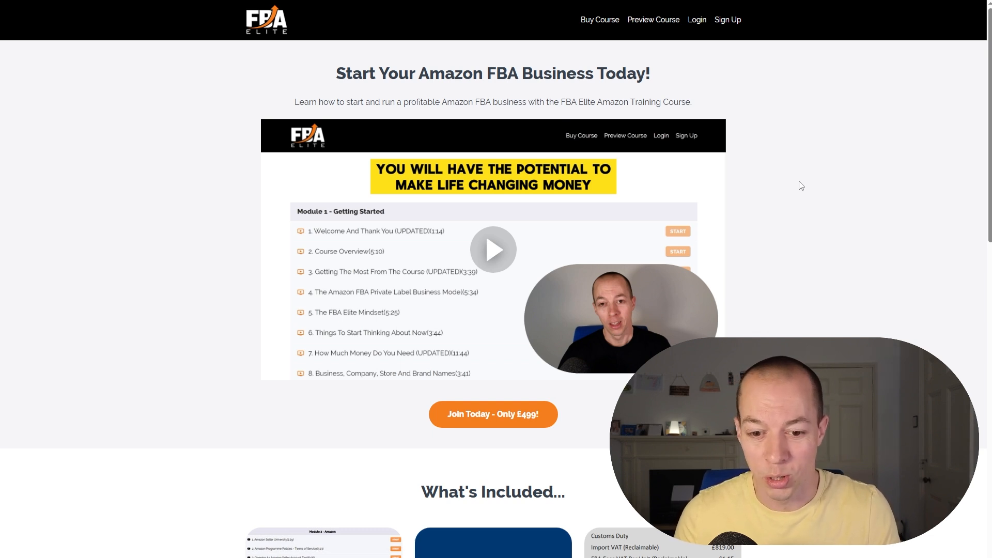
scroll(832, 273, down, 5)
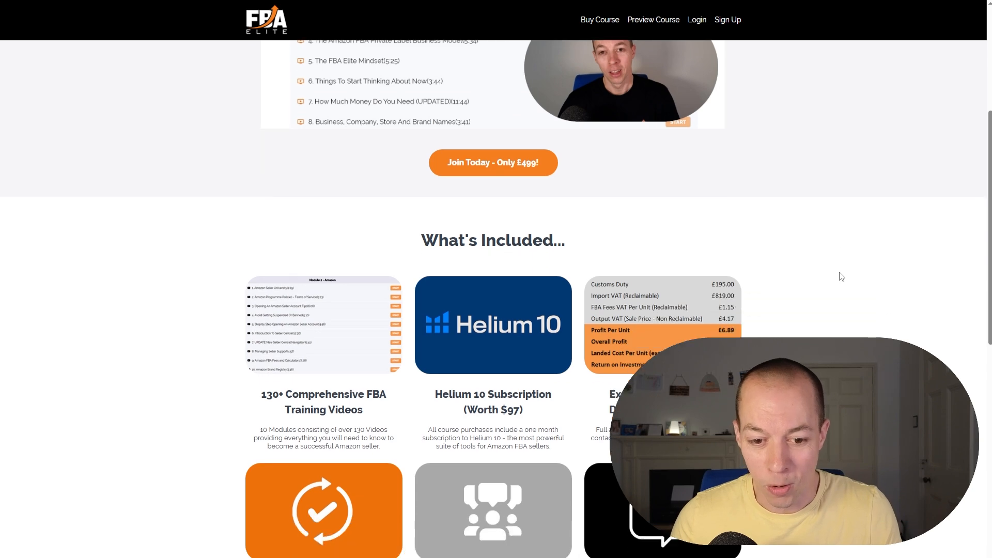
scroll(841, 277, down, 3)
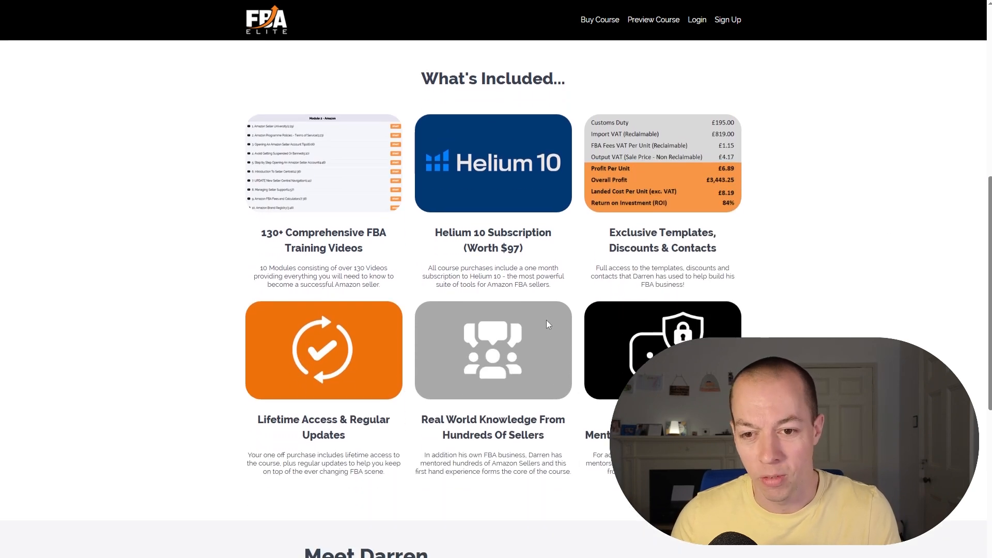
scroll(553, 319, up, 8)
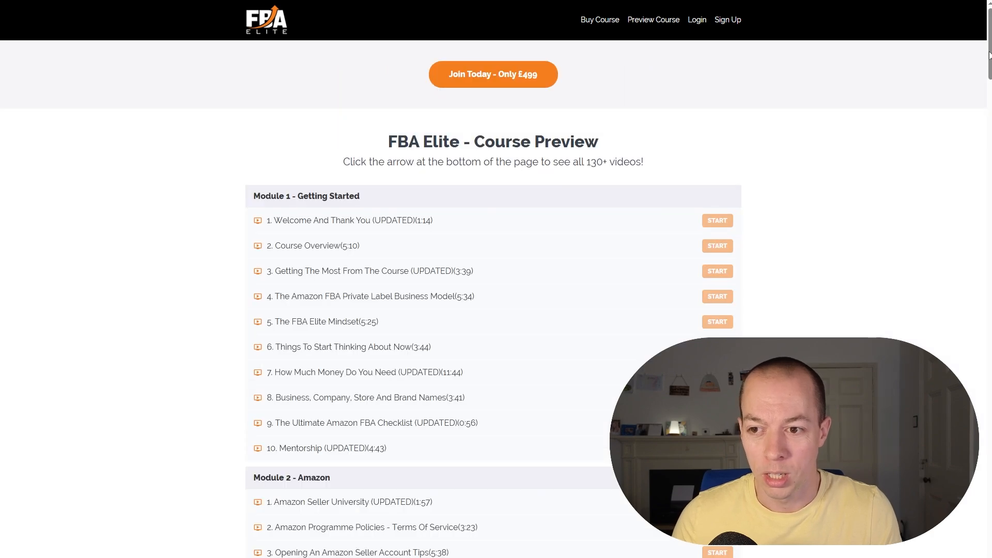
Look through the FBA Elite course preview from Module 1 to the bonus resources and return to the first module
scroll(960, 135, down, 12)
scroll(960, 135, down, 20)
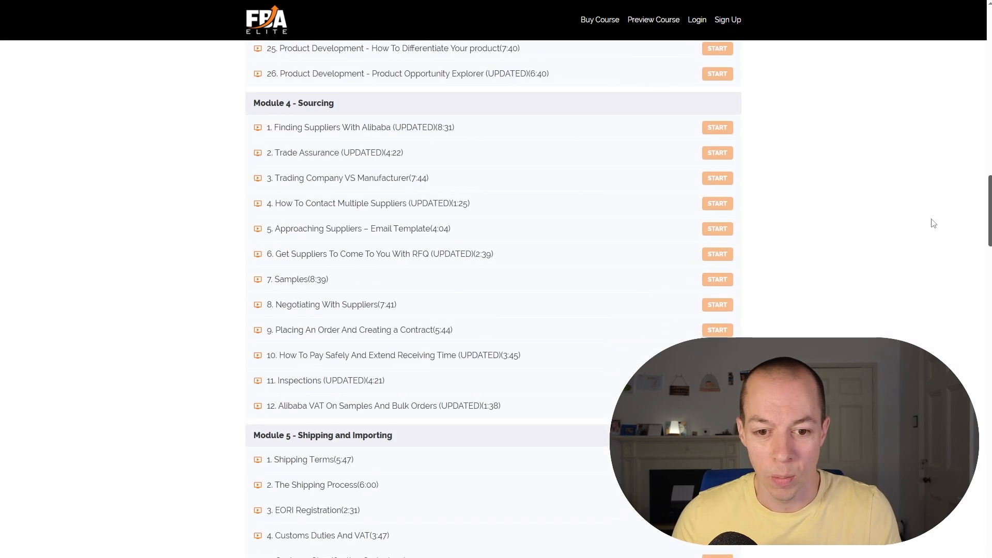
scroll(949, 364, down, 20)
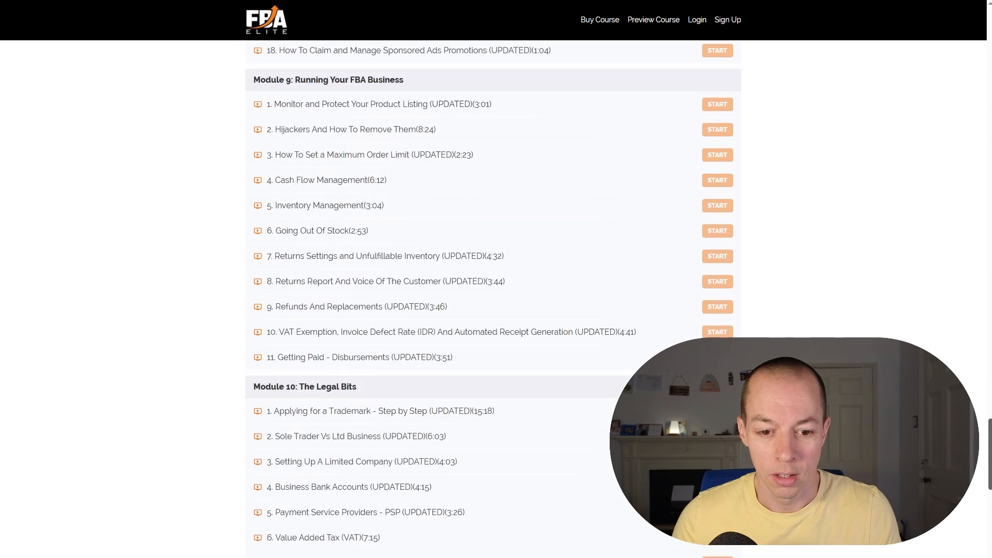
scroll(965, 193, up, 20)
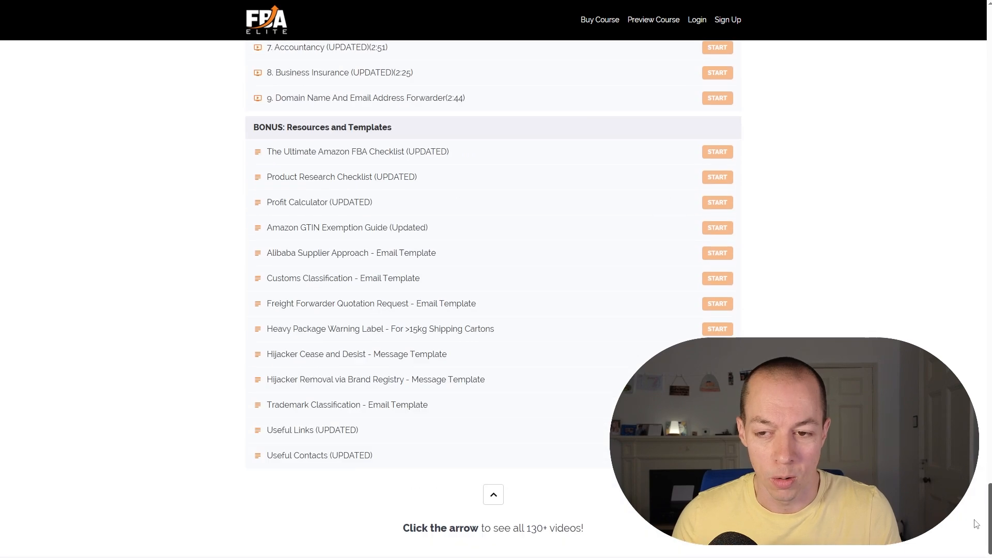
scroll(965, 193, up, 20)
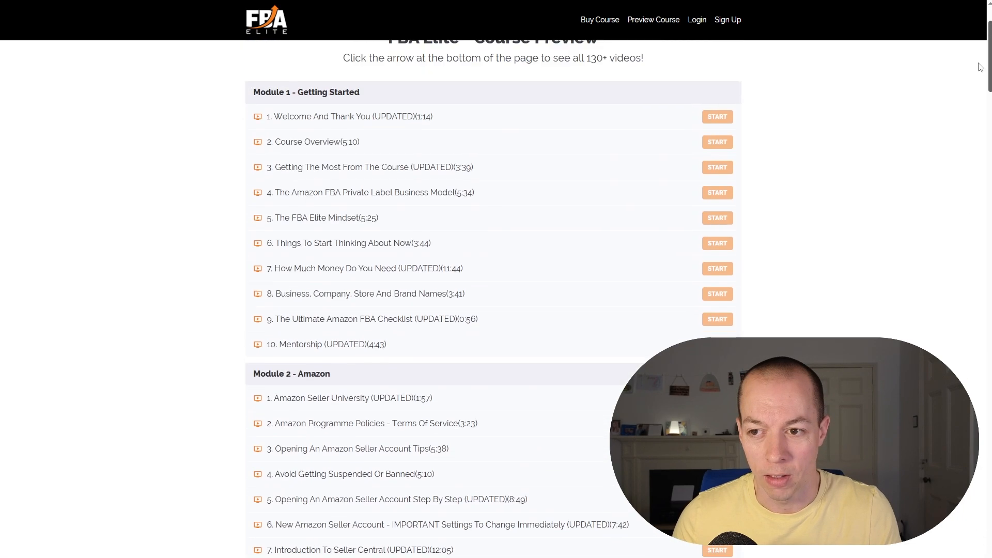